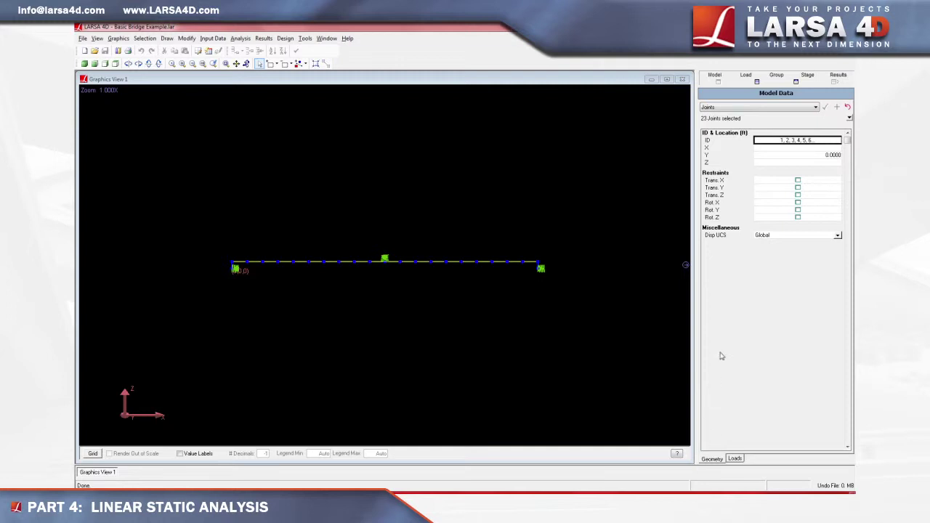
Step: Add a load case named "Self Weight" with a Z weight factor of -1
click(745, 77)
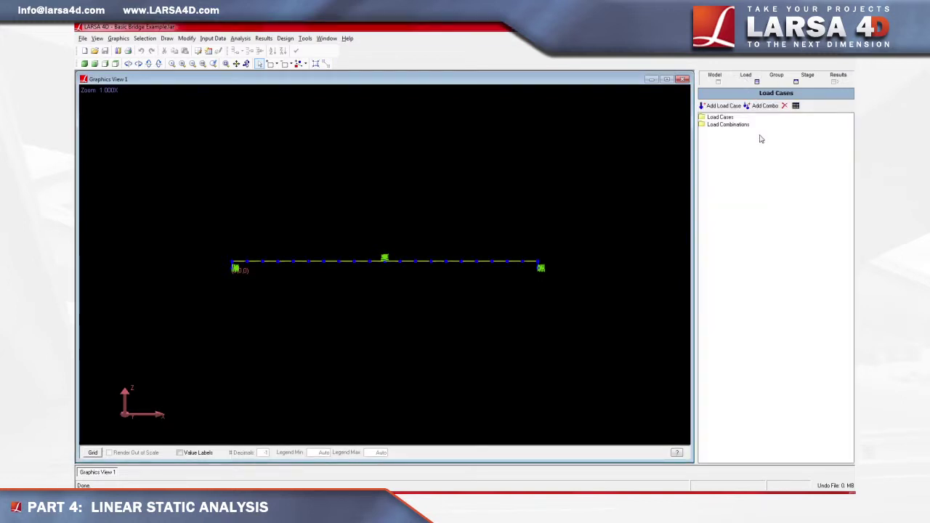
click(732, 107)
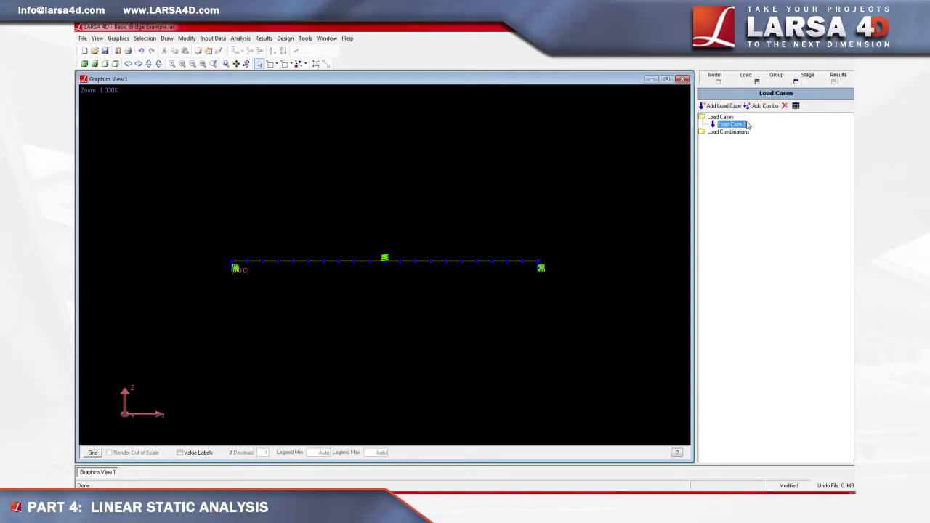
right_click(741, 126)
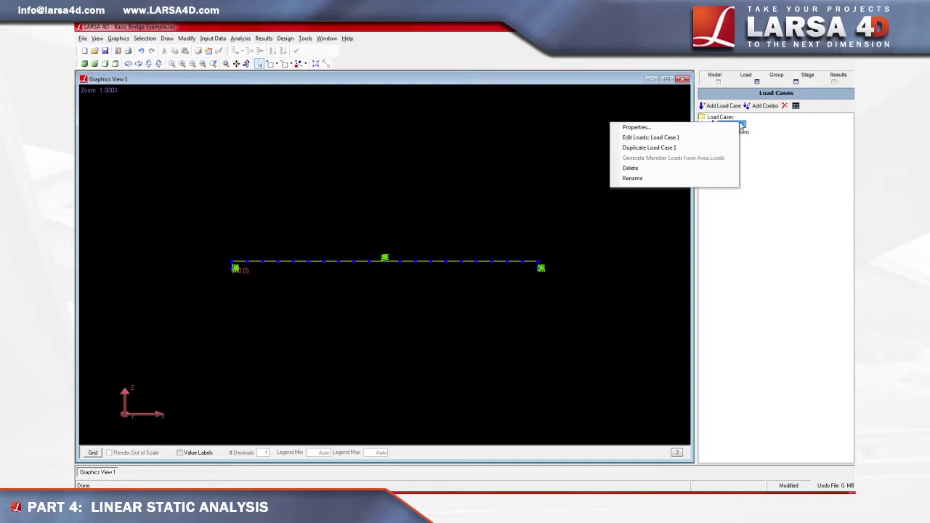
click(639, 127)
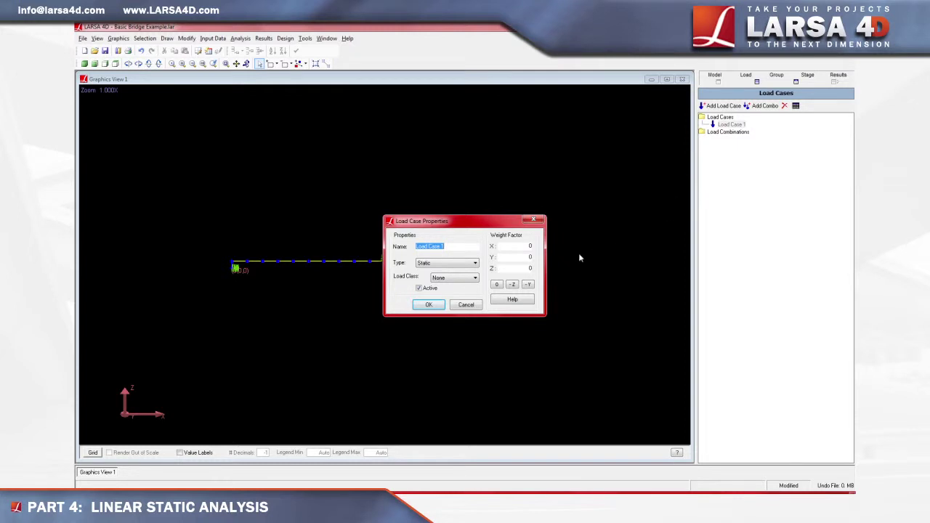
text(S)
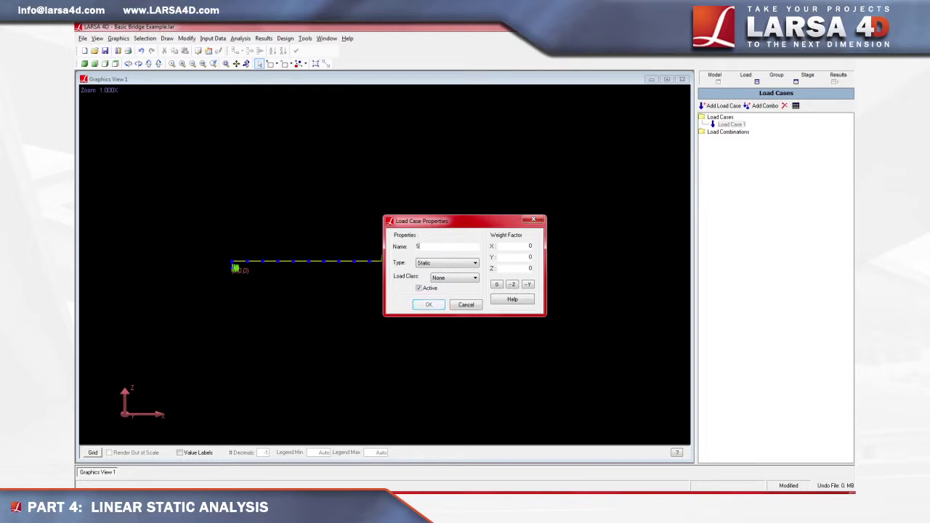
text(elf Weight)
double_click(533, 270)
text(-1)
click(438, 305)
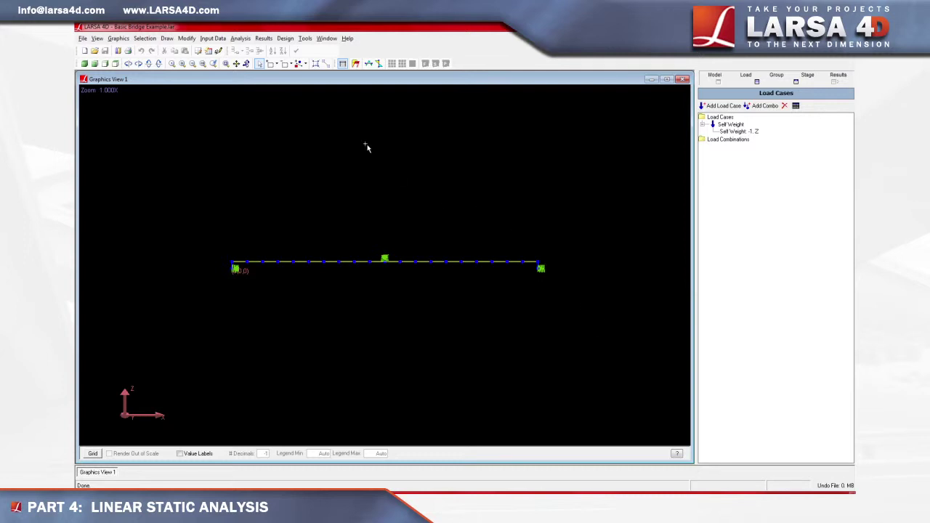
Step: Run a Linear Elastic Static analysis, saving the project first, and close the analysis engine window
click(241, 38)
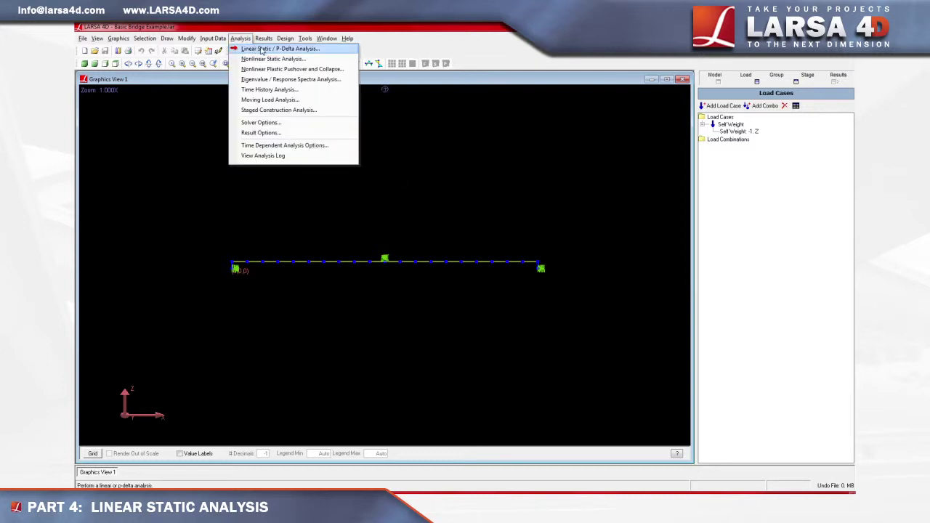
click(329, 49)
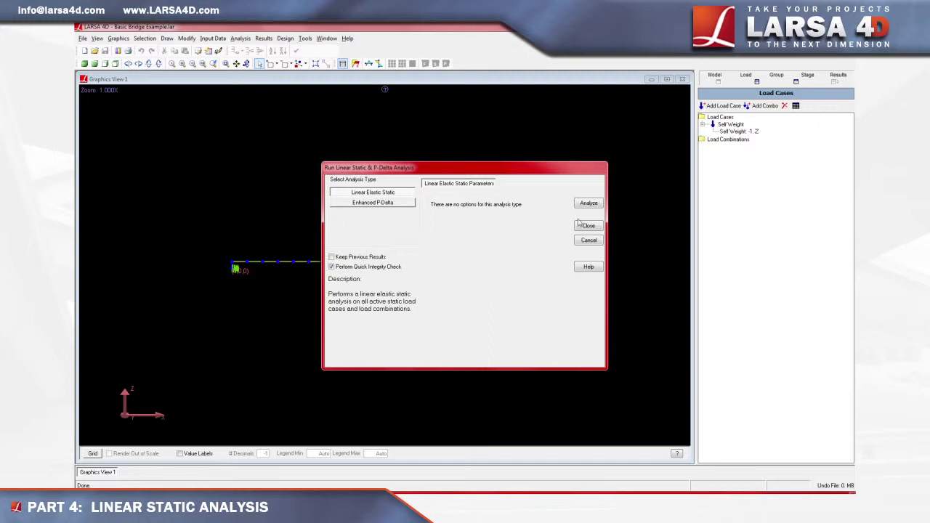
click(594, 206)
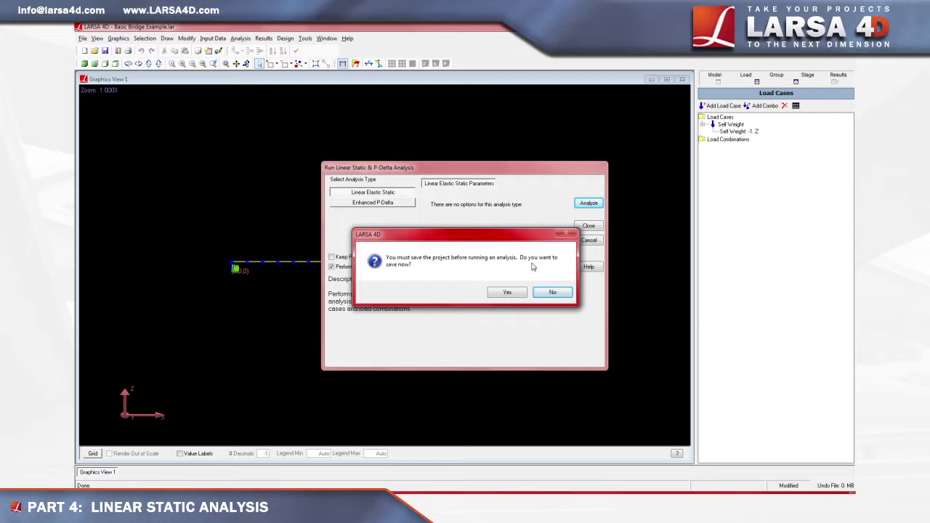
click(520, 291)
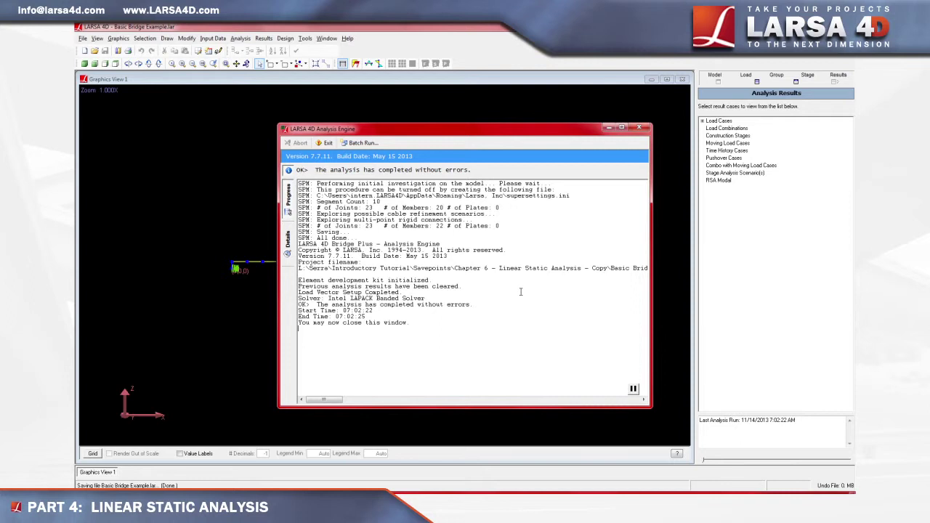
click(639, 130)
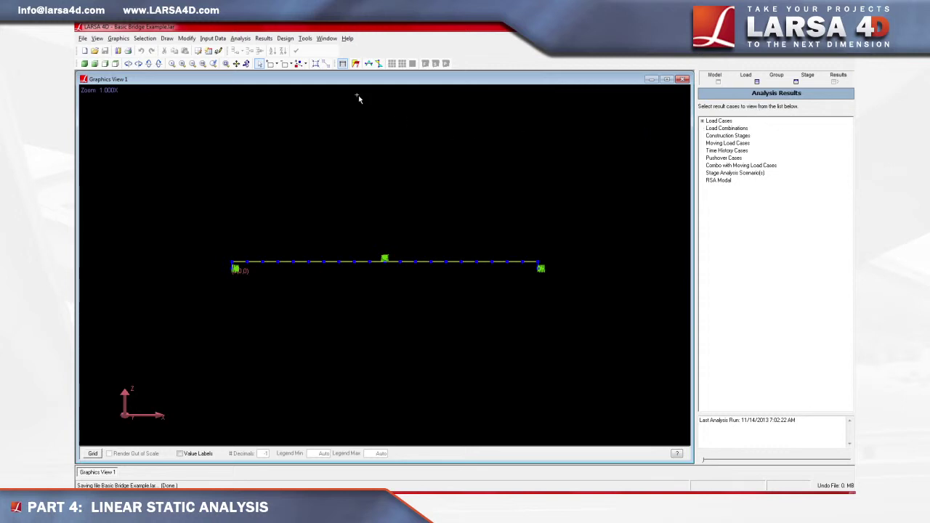
Step: Set the results output units to Imperial and apply them
click(263, 38)
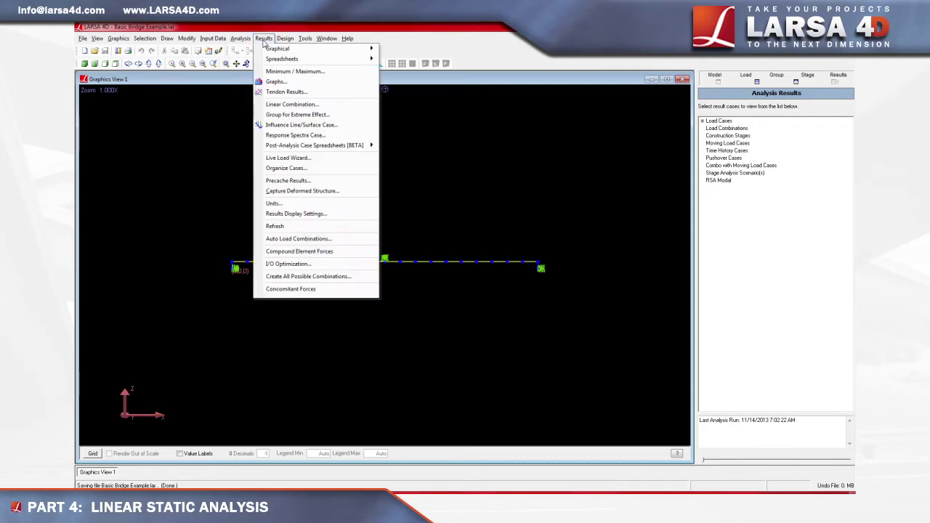
click(301, 203)
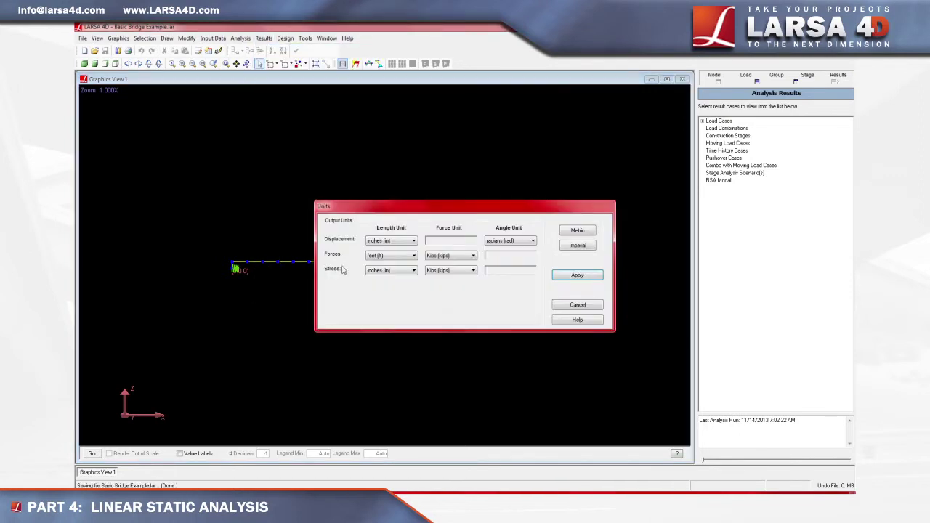
click(565, 247)
click(559, 277)
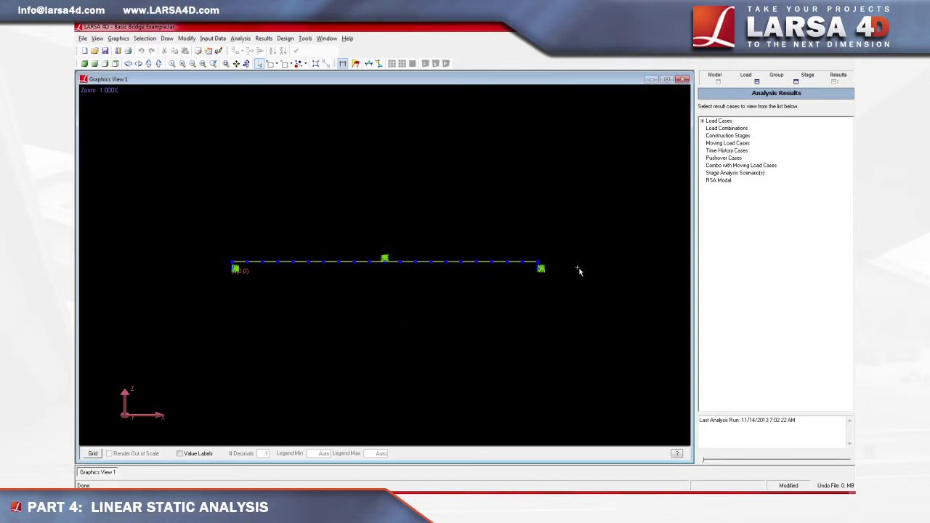
Step: Display the deformed model graphically for the Self Weight load case
click(703, 122)
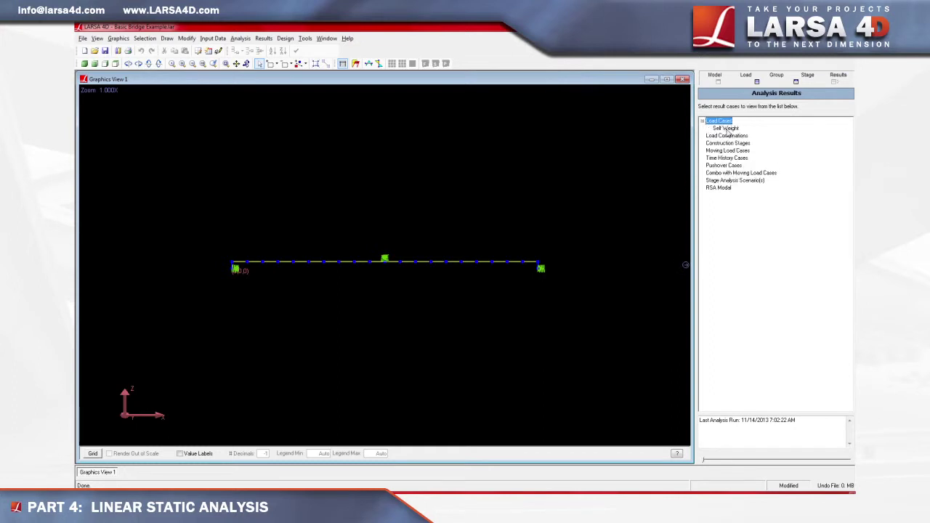
click(727, 129)
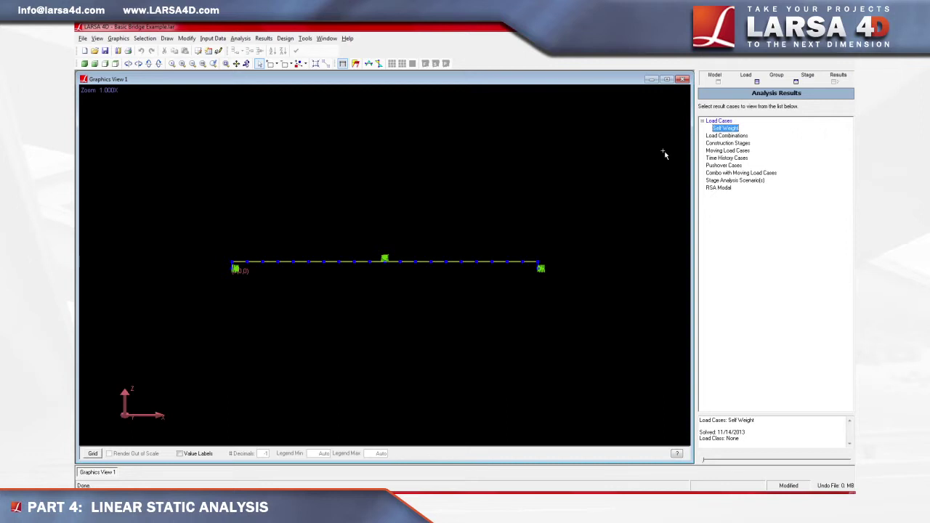
click(264, 39)
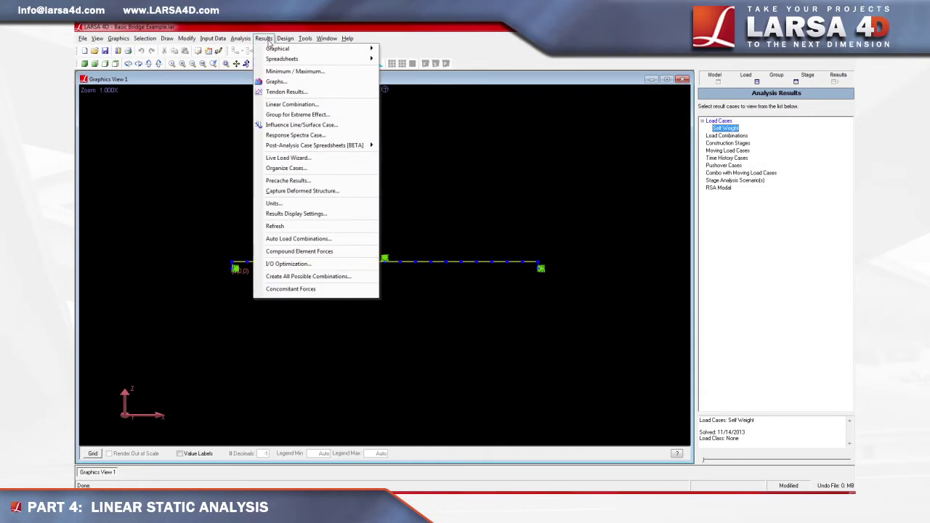
mouse_move(310, 53)
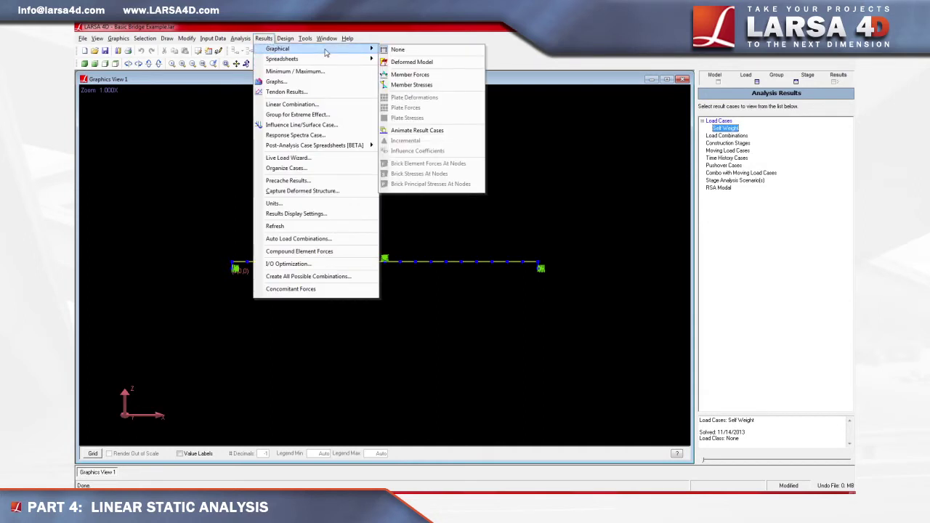
click(431, 62)
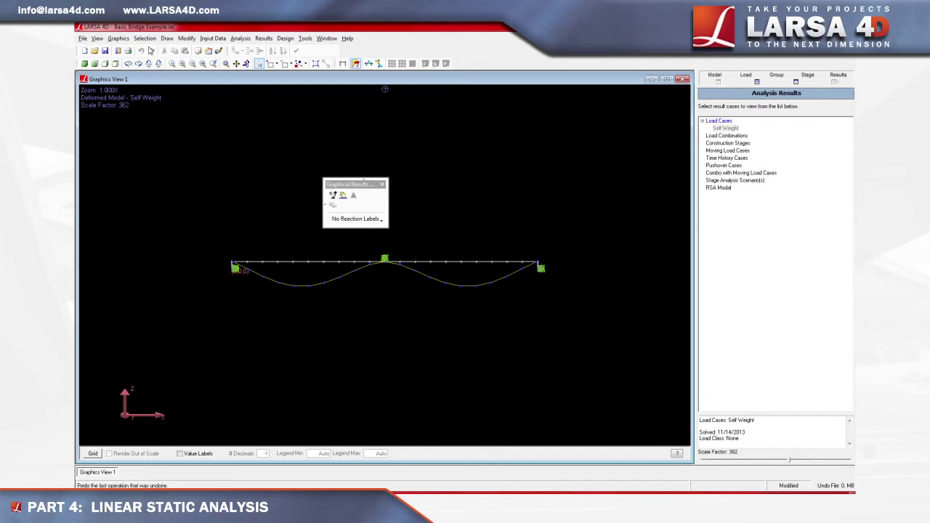
Step: Select all objects in the bridge model
click(145, 38)
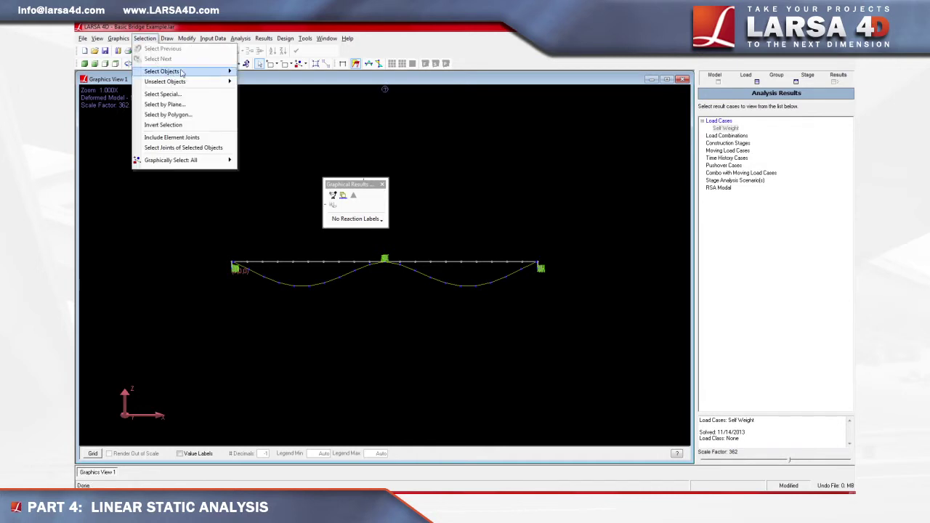
mouse_move(193, 72)
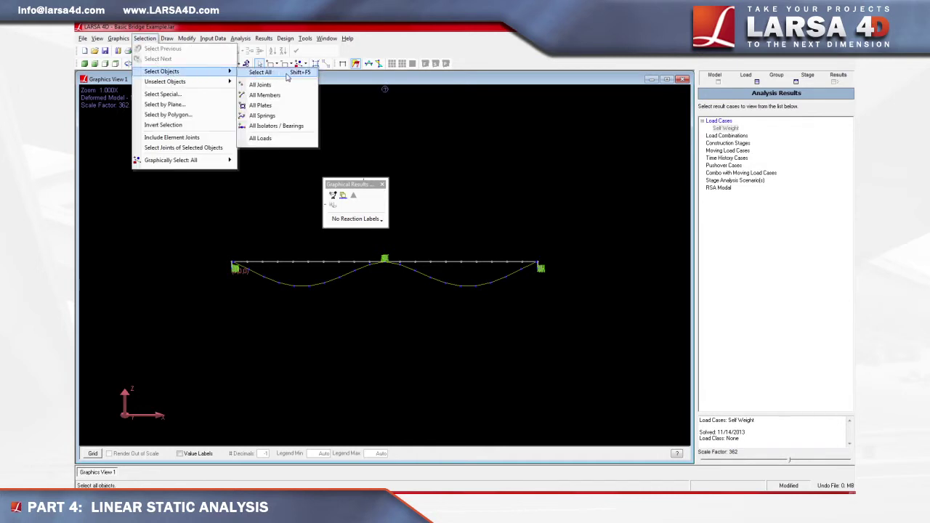
click(286, 74)
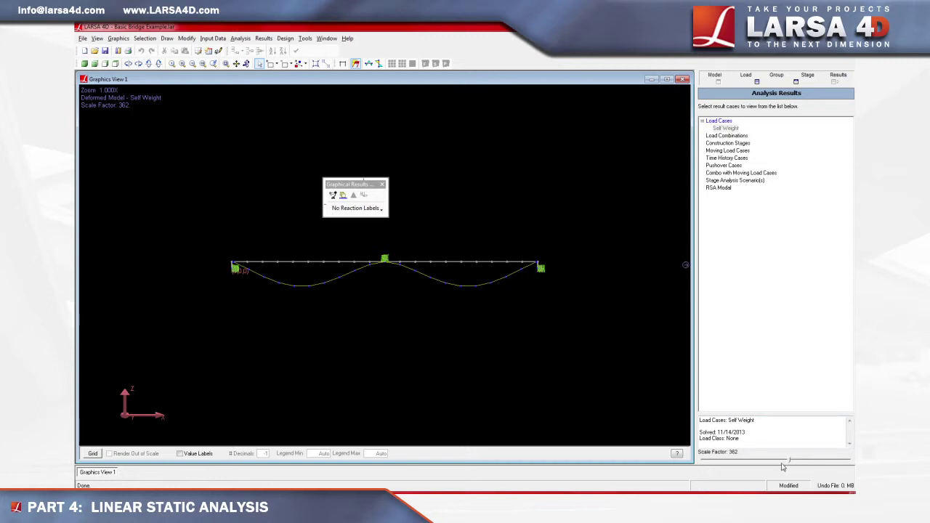
Step: Check the deformation scale factor and reaction label options, keep No Reaction Labels, and return to the undeformed model view
mouse_move(790, 463)
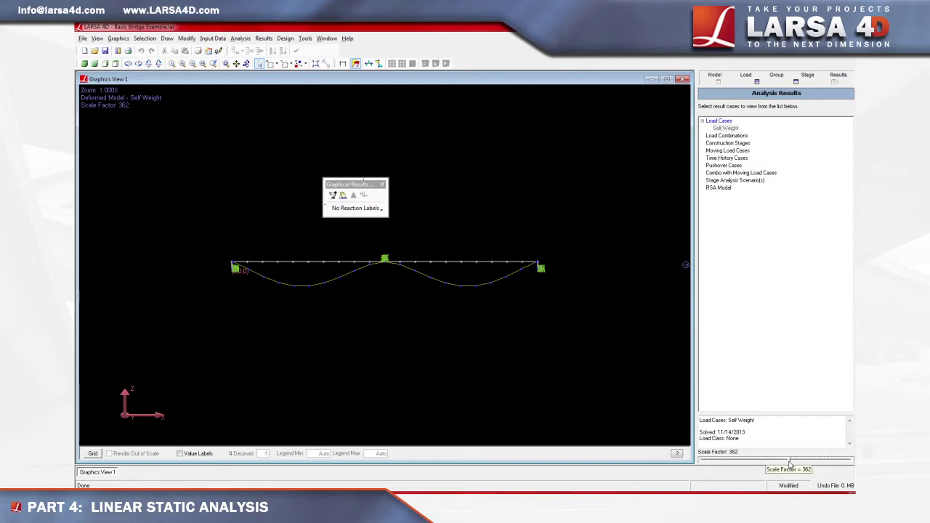
mouse_move(790, 463)
mouse_down()
mouse_move(800, 464)
mouse_move(790, 464)
mouse_up()
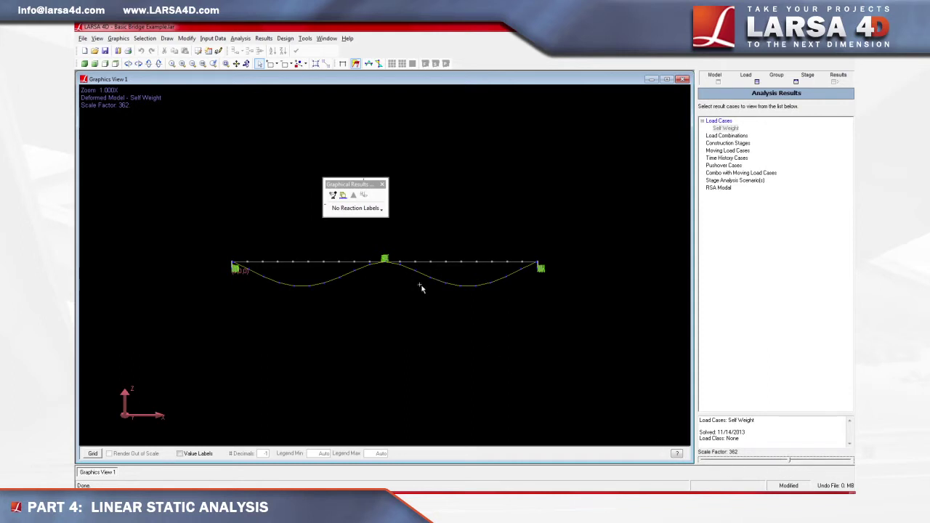
click(380, 209)
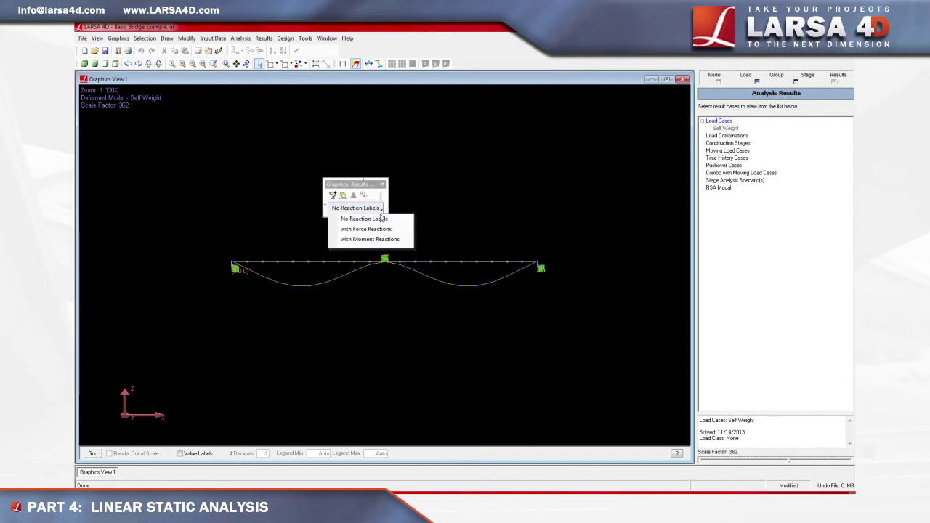
click(382, 219)
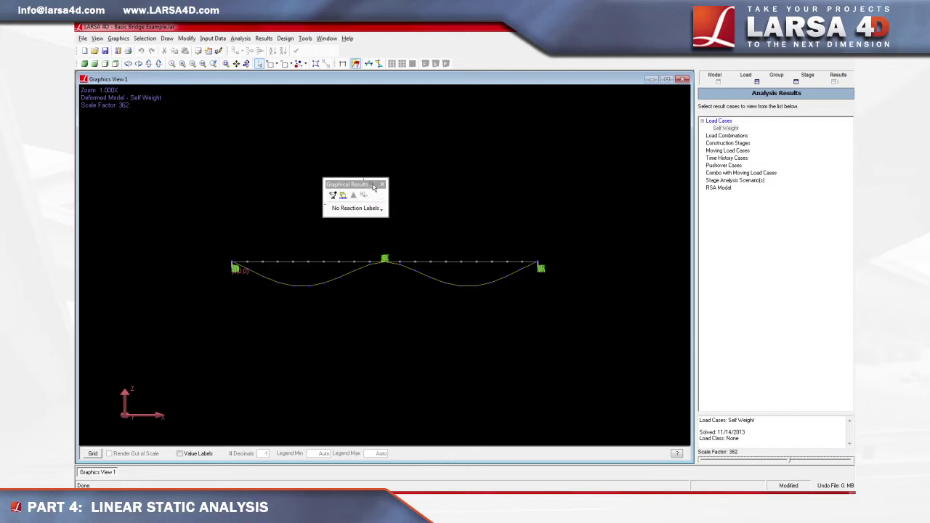
click(342, 64)
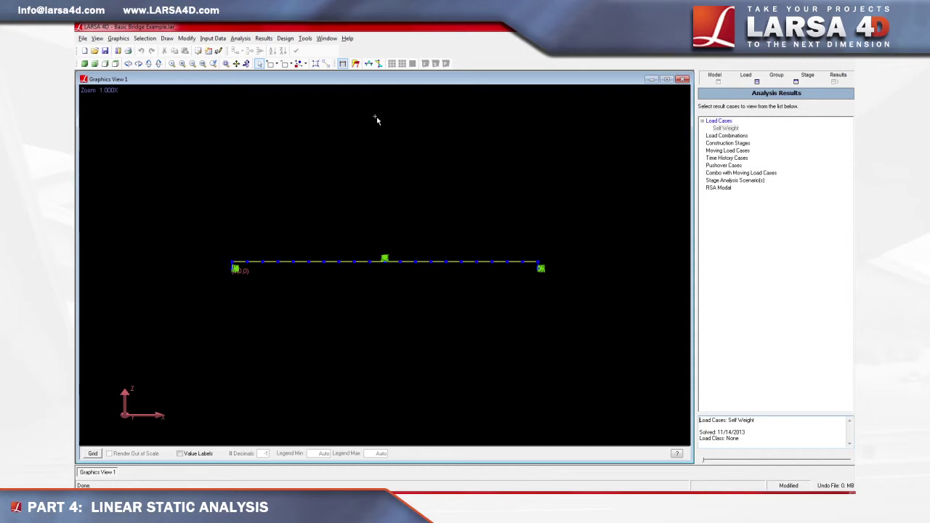
Step: Examine the member stresses spreadsheet for the Self Weight case and close it
click(264, 39)
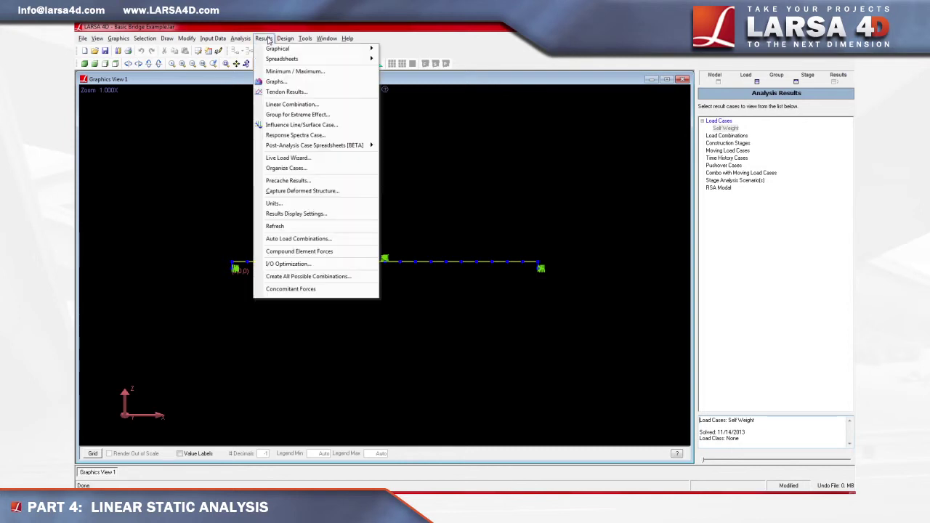
mouse_move(306, 59)
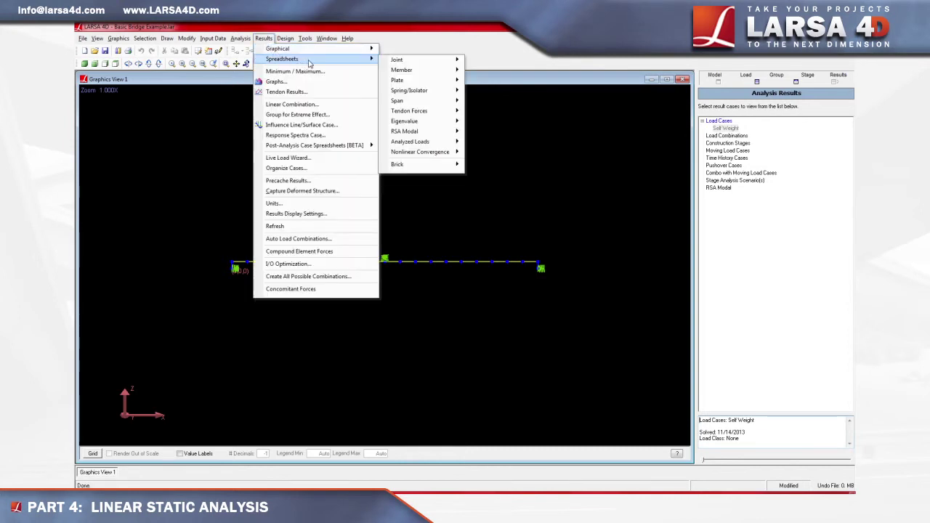
mouse_move(436, 70)
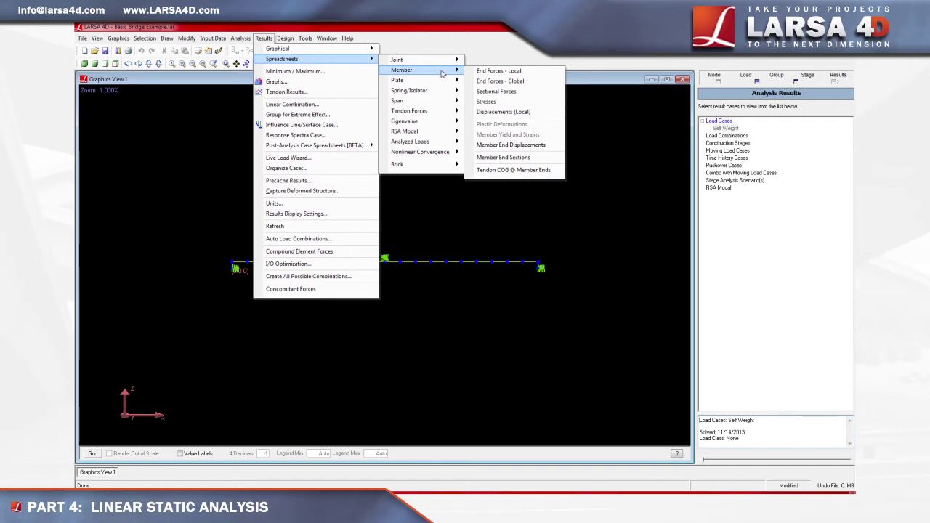
click(497, 102)
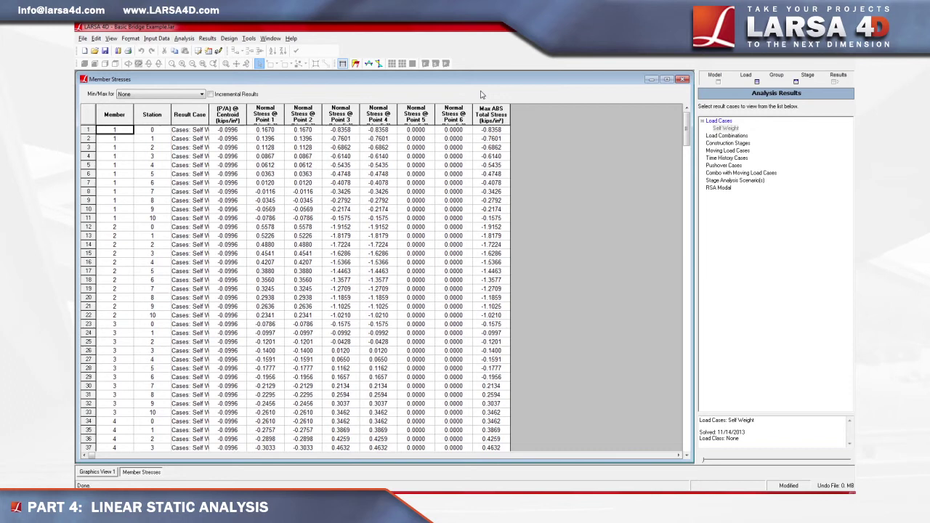
click(208, 40)
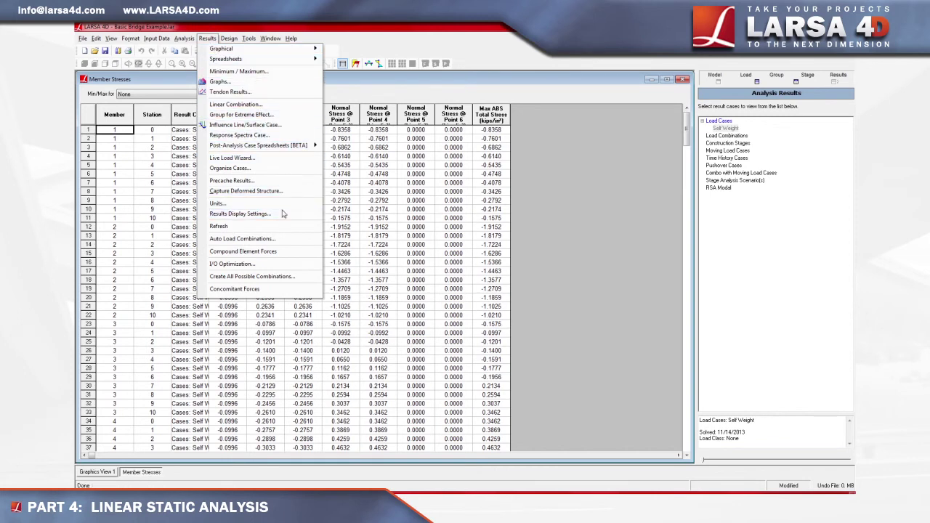
click(213, 43)
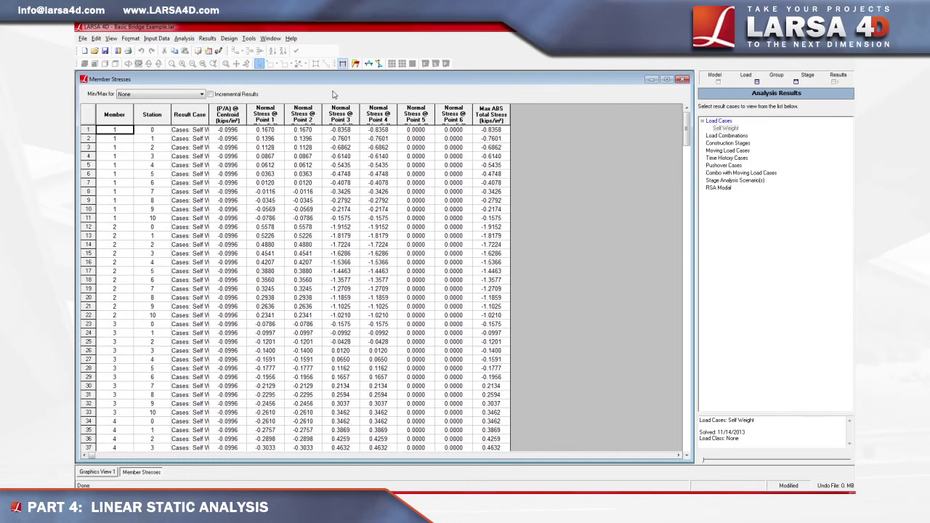
click(683, 80)
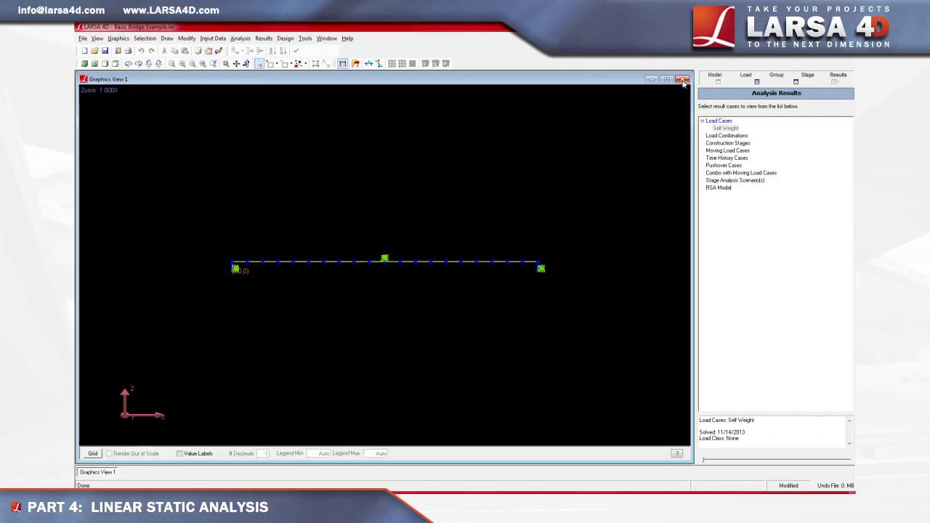